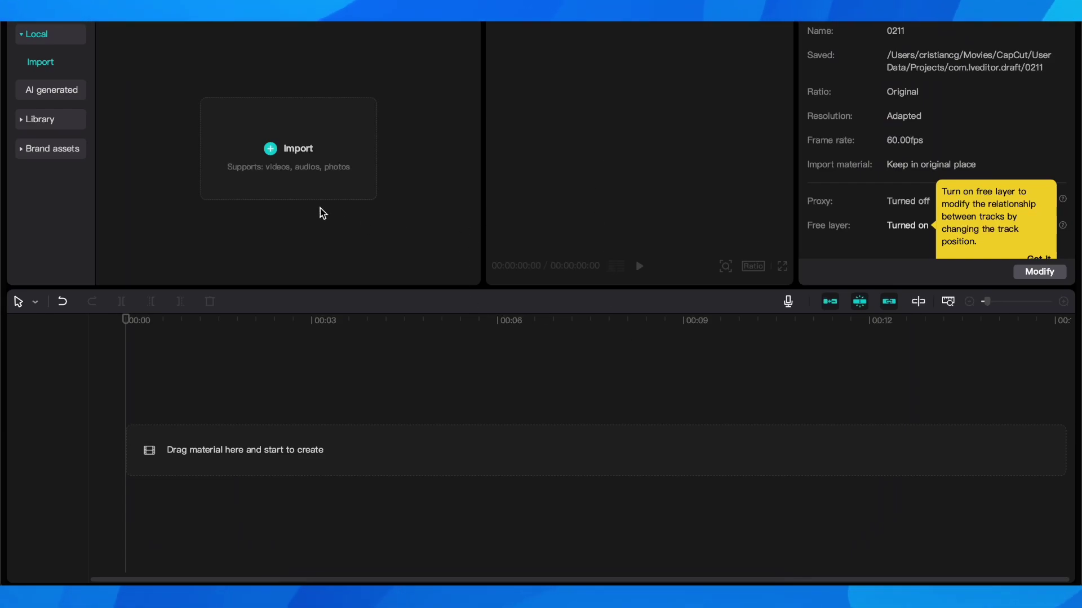
Import 'How To Add Overlay In CapCut PC.mp4' from the clips folder and add it to the timeline.
click(300, 165)
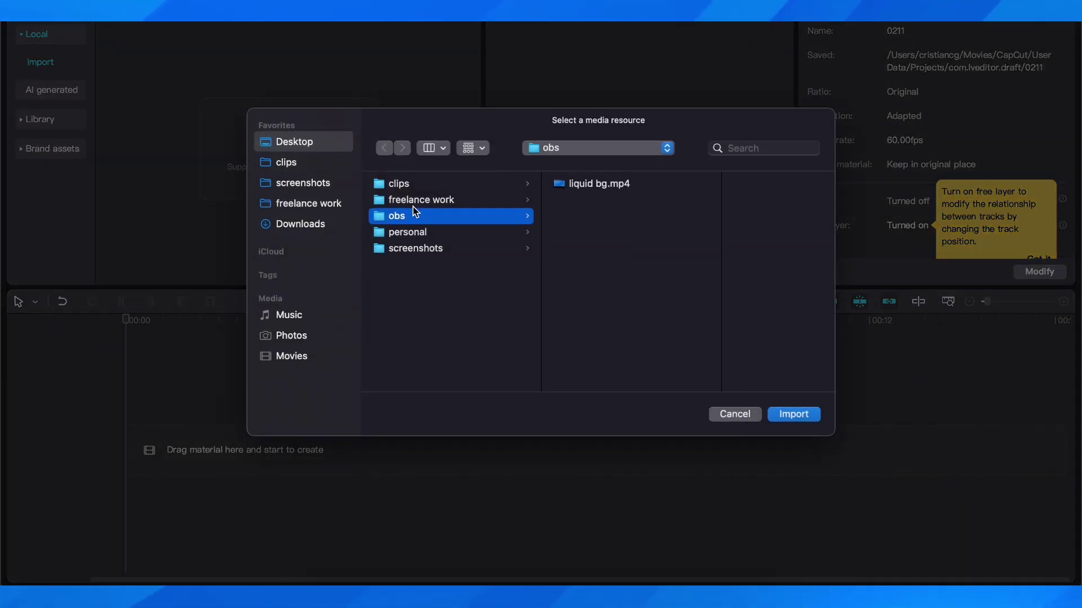
click(490, 200)
click(476, 187)
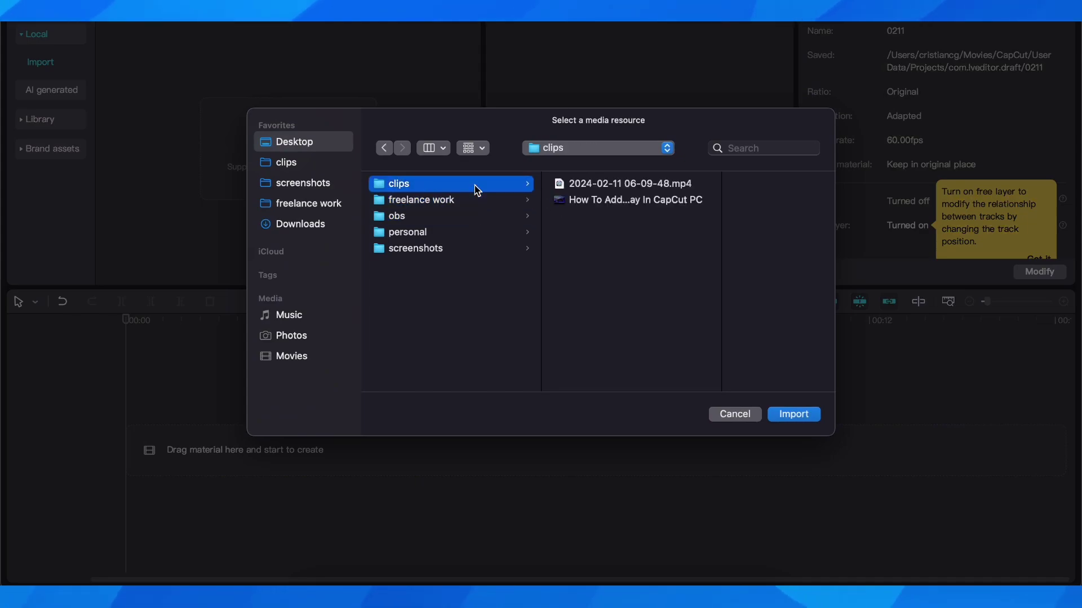
click(616, 200)
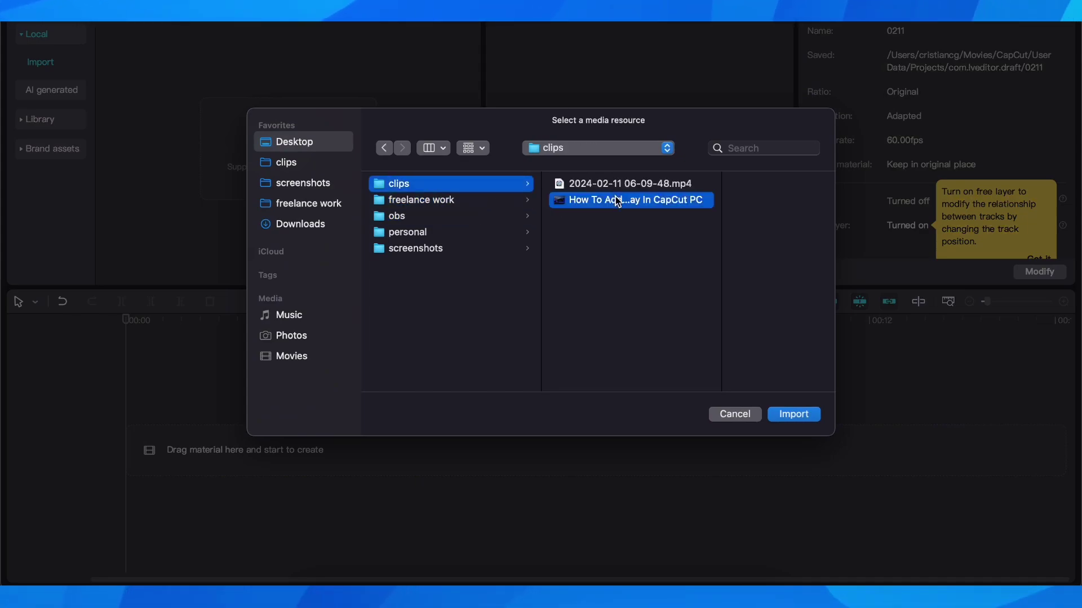
click(815, 415)
click(183, 145)
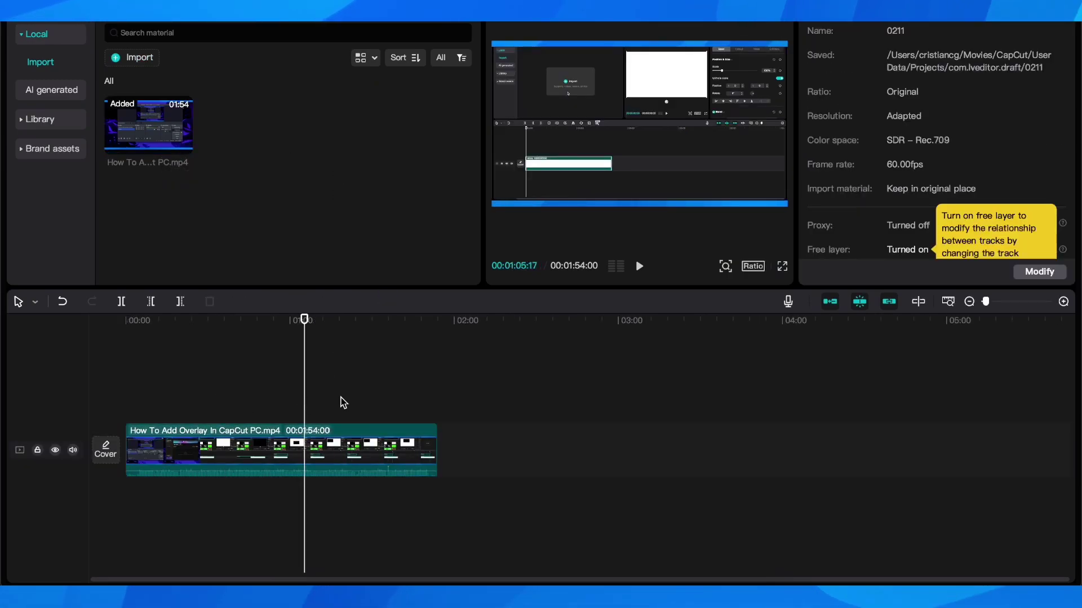
Select the timeline clip to show its Basic transform and blend properties.
click(235, 444)
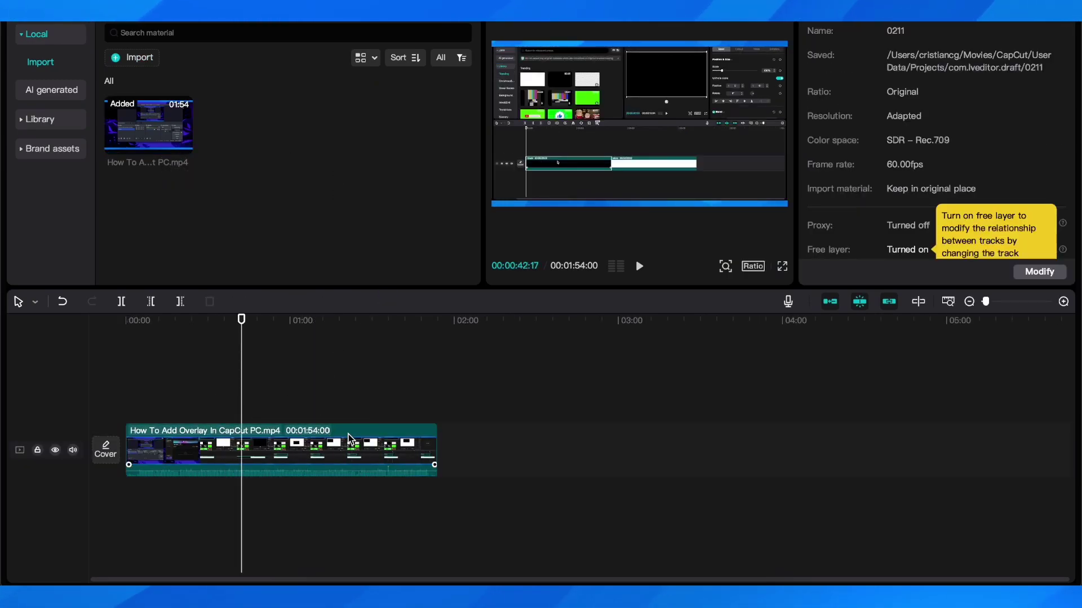
click(296, 453)
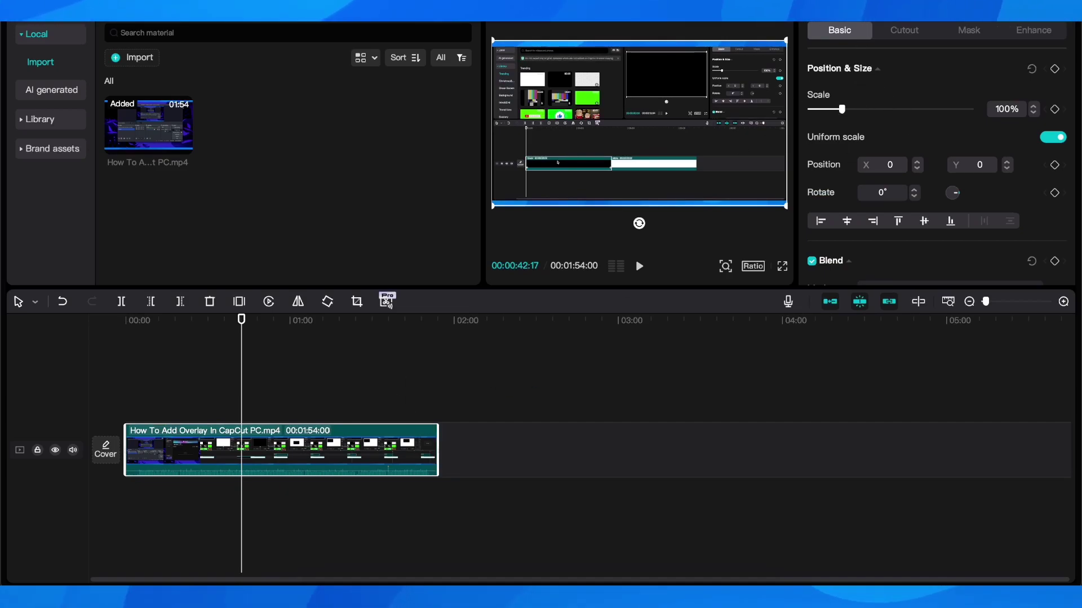
Enable Noise reduction in the clip's Audio settings.
click(871, 10)
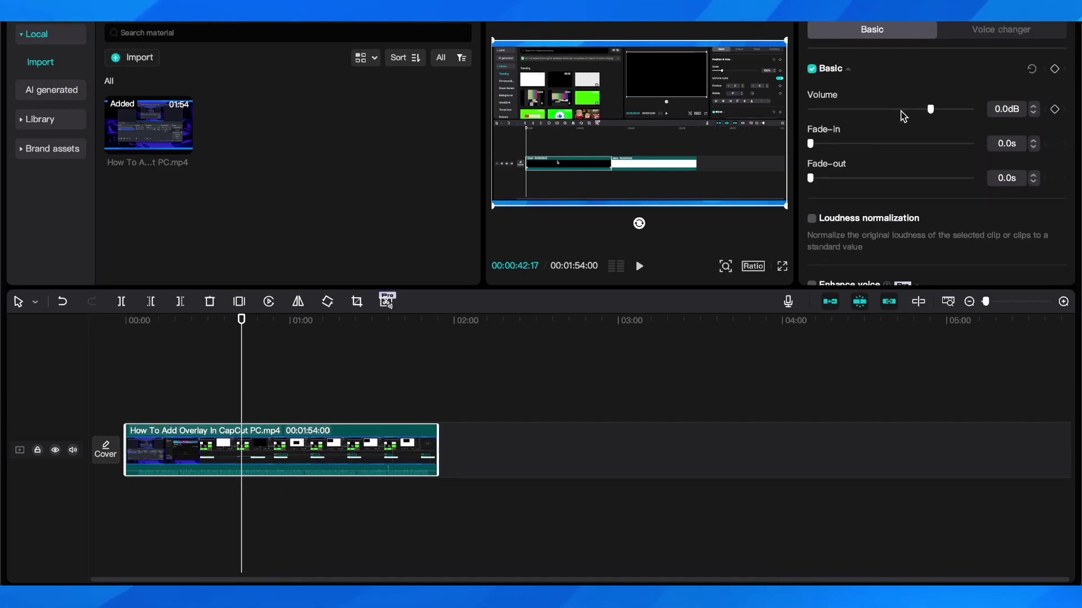
scroll(901, 137, down, 3)
scroll(901, 138, down, 2)
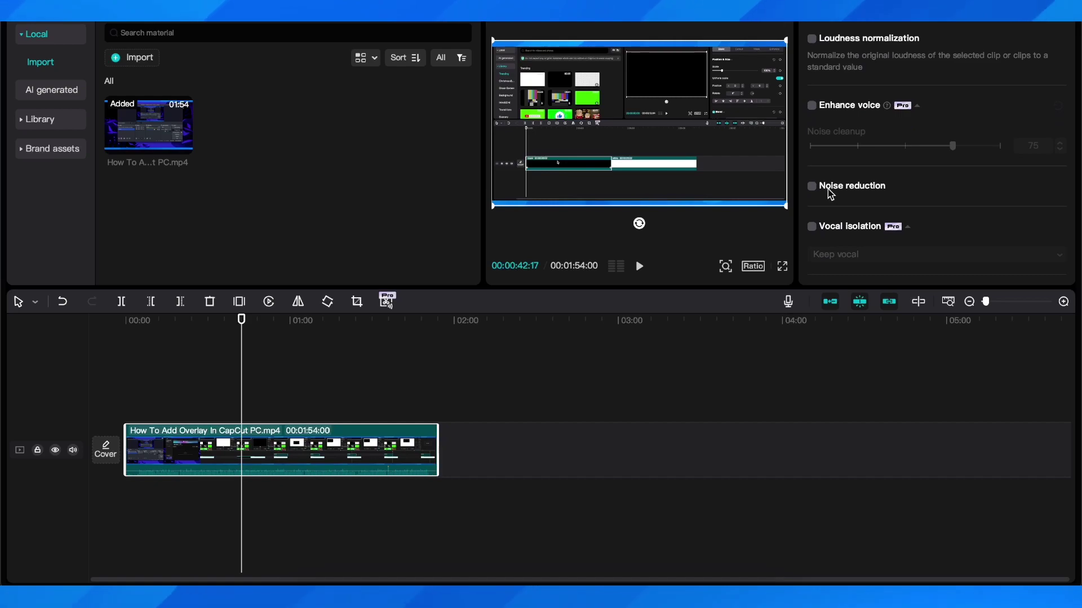
click(812, 186)
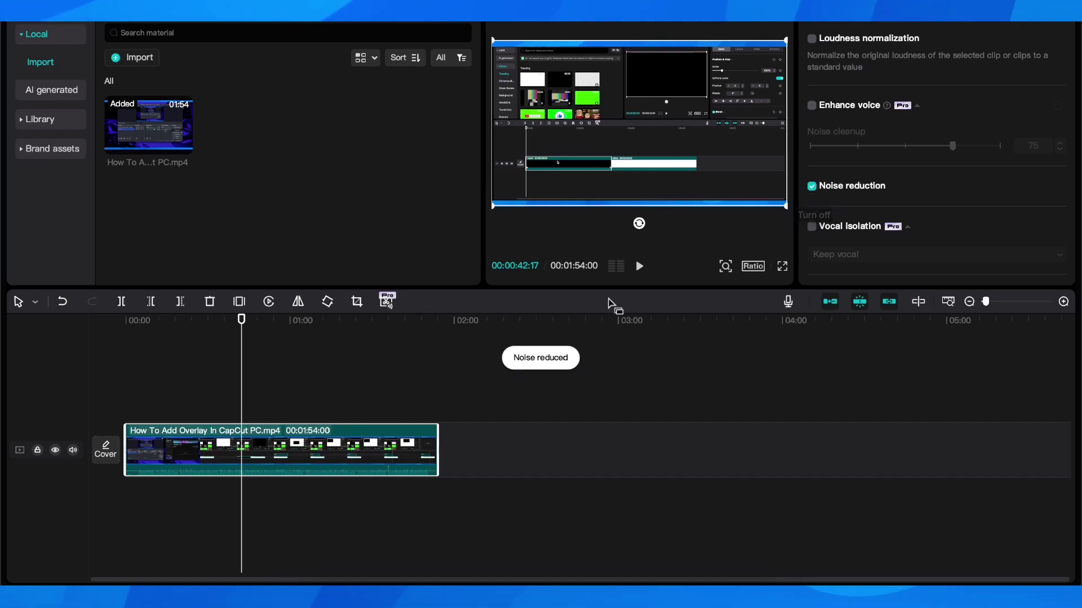
Reselect the clip and drag its Audio volume slider up to 8.1 dB.
click(338, 397)
click(338, 448)
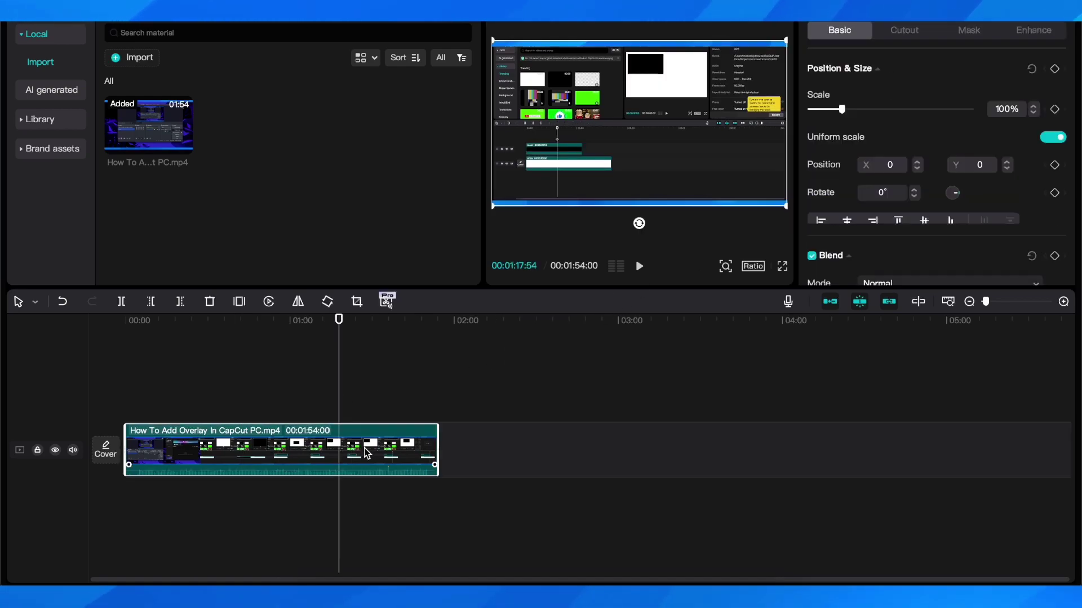
click(879, 11)
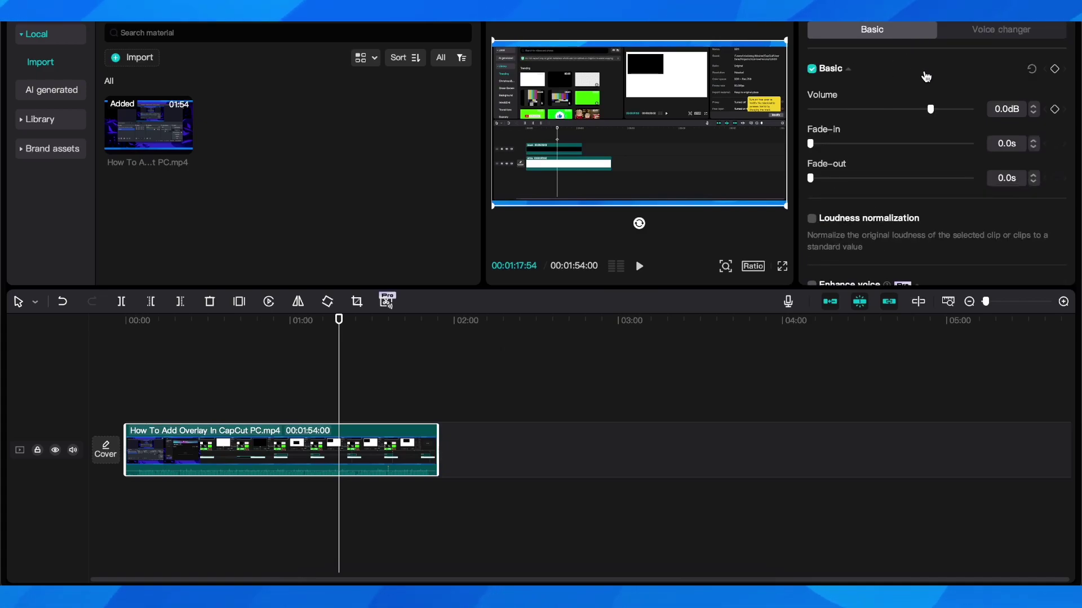
drag(930, 105, 944, 110)
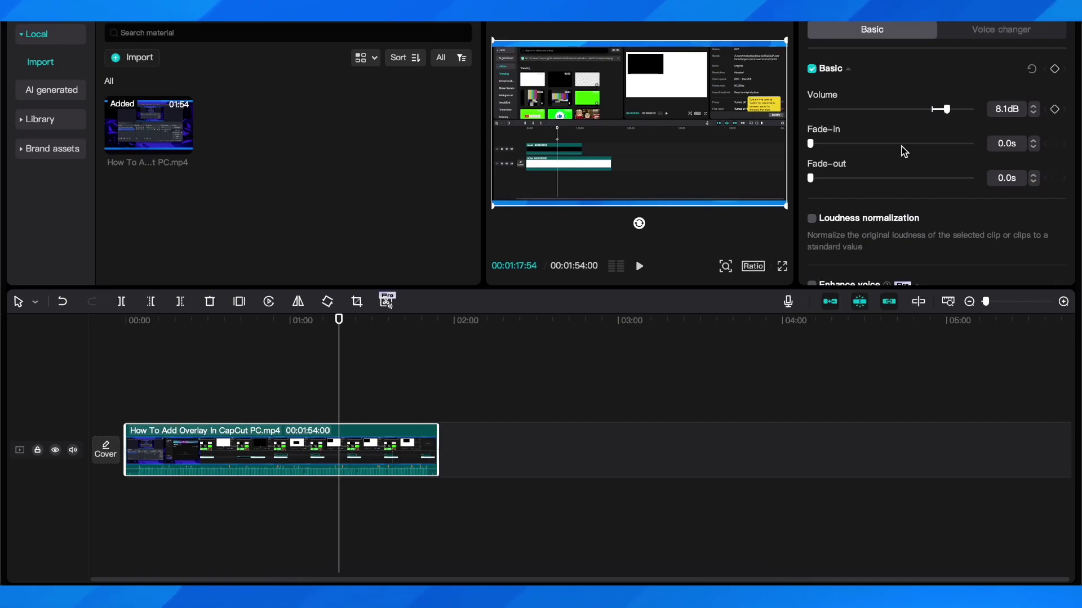
scroll(895, 195, down, 3)
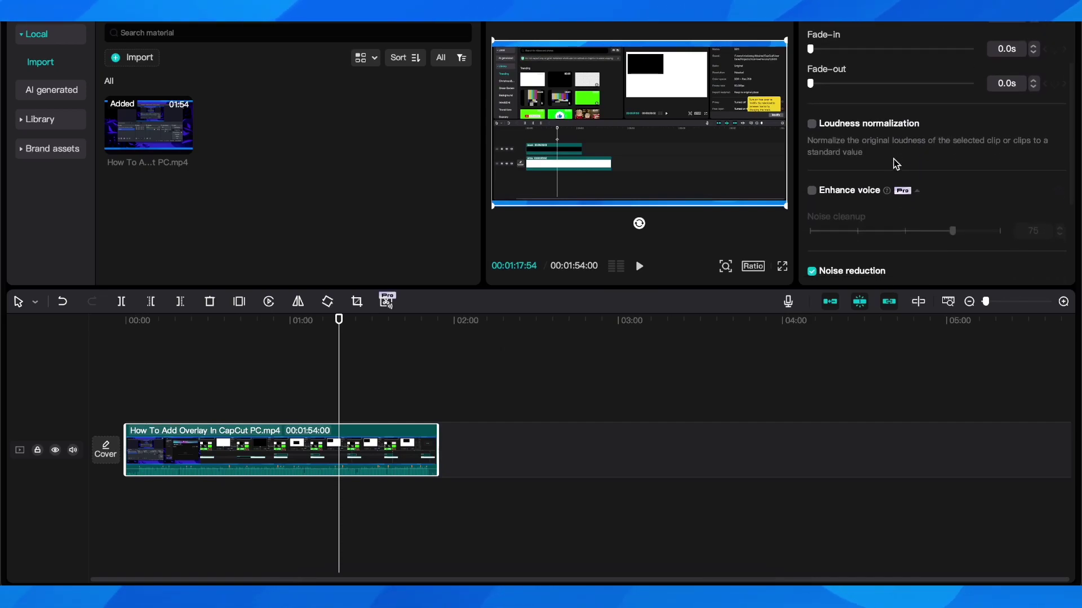
scroll(815, 194, down, 1)
Enable Enhance voice for the clip, then play the edited clip from the start.
click(812, 158)
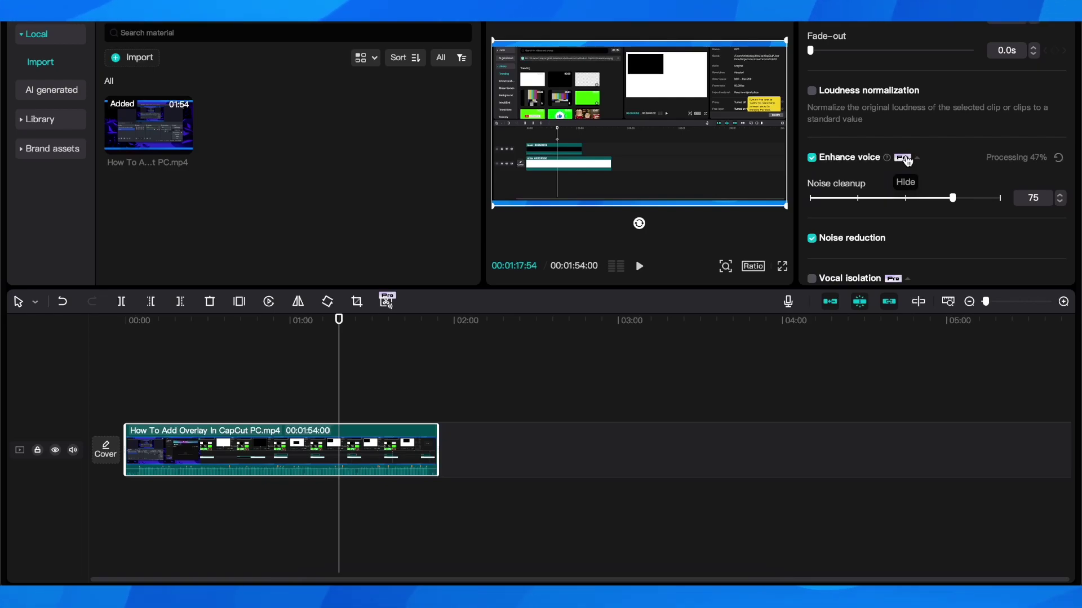
scroll(906, 161, down, 1)
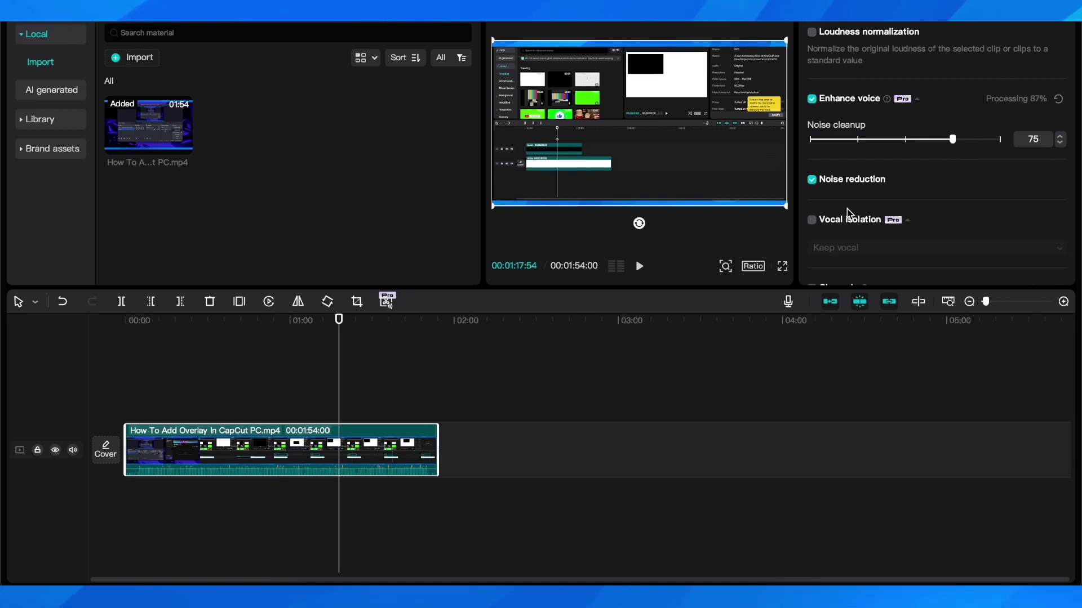
key(Home)
key(space)
click(243, 398)
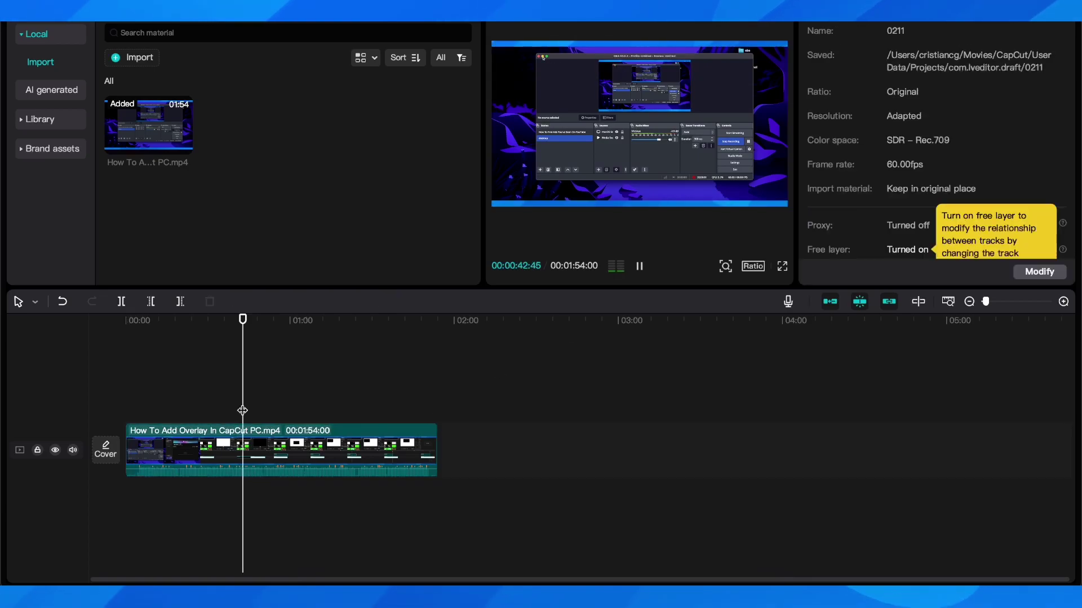